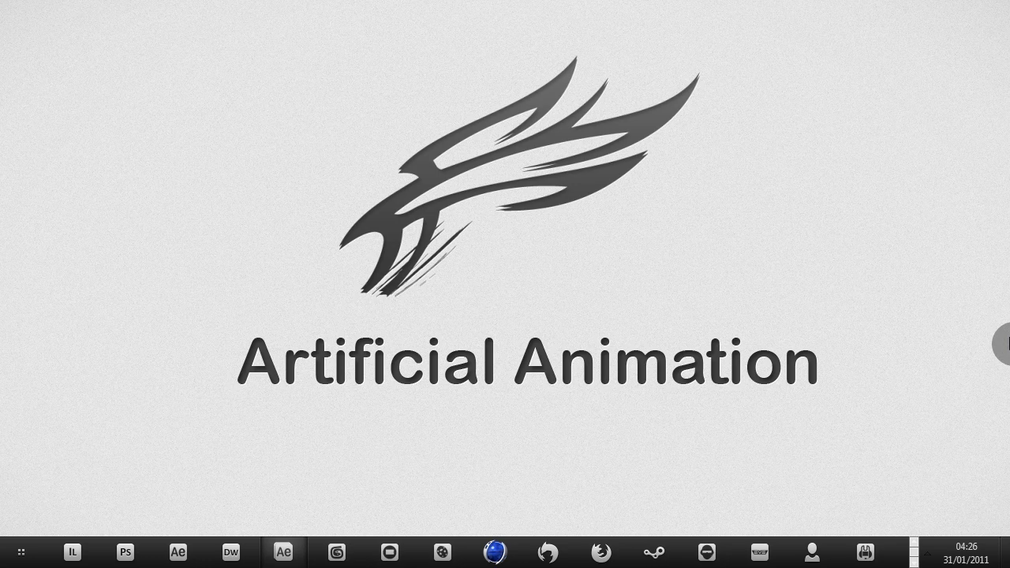
Open the ReelSmart Motion Blur product page from the RE:Vision Effects products list.
click(284, 552)
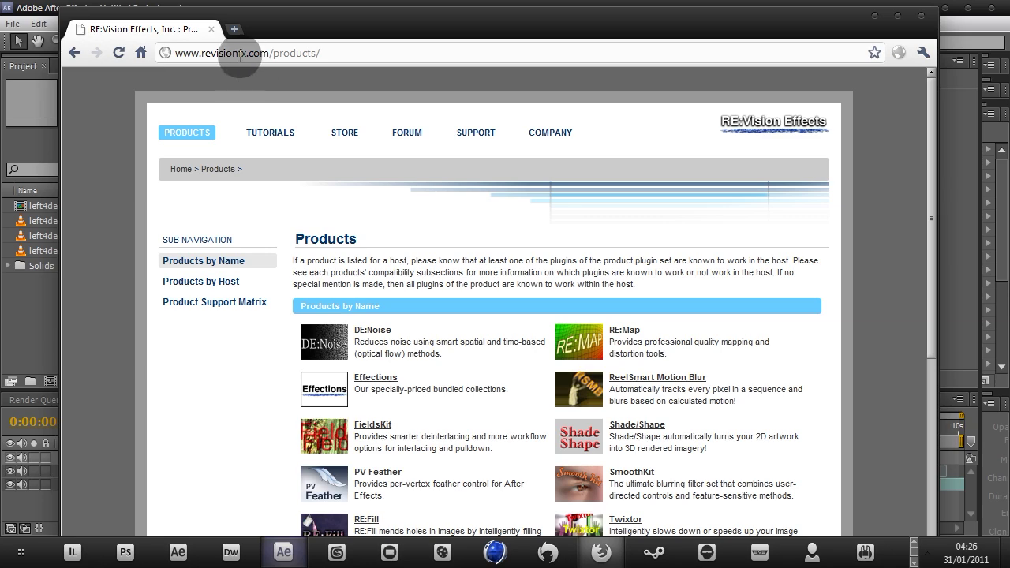
scroll(505, 334, down, 1)
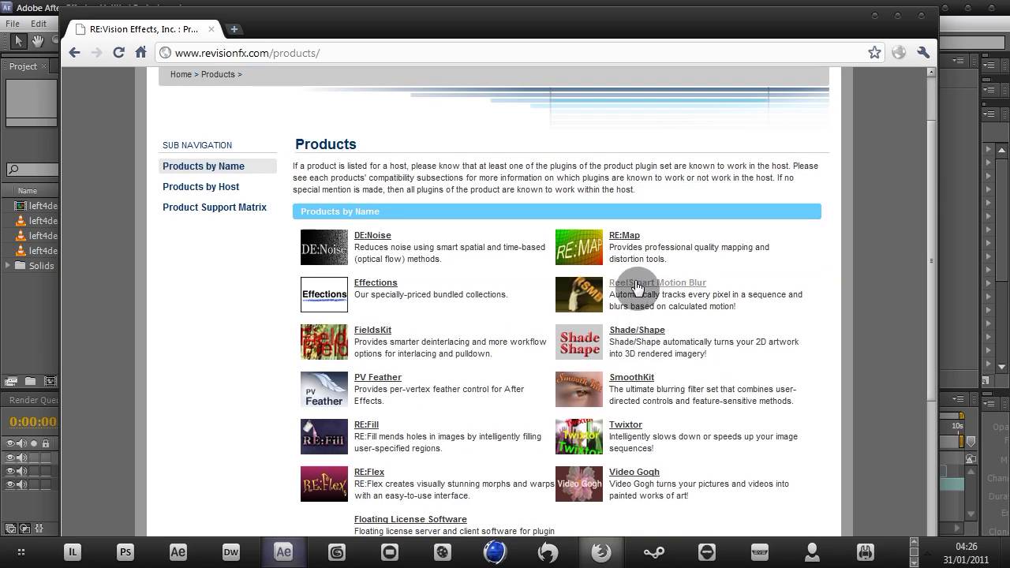
click(637, 286)
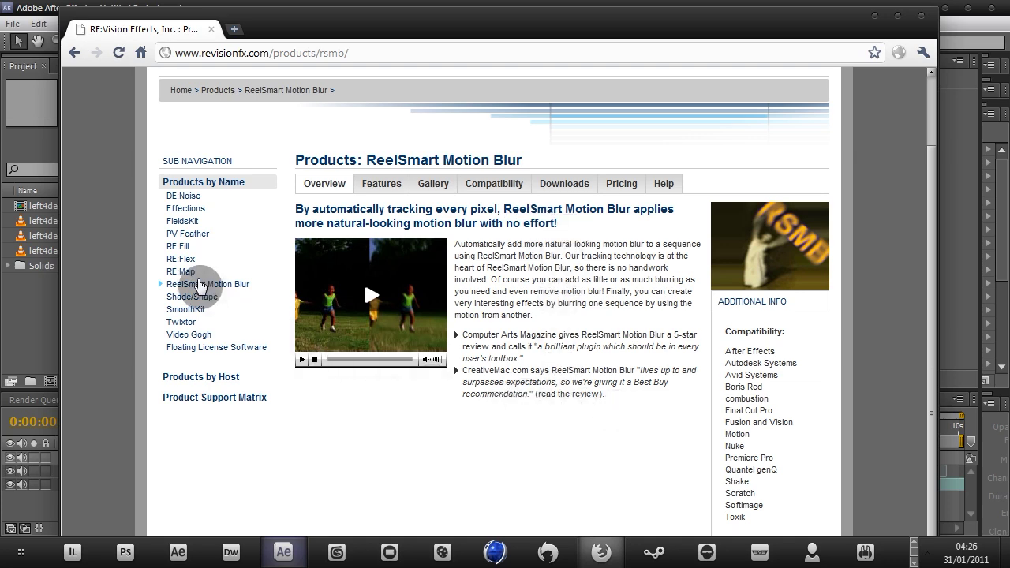
Maximize the browser, go to the ReelSmart Motion Blur downloads, and return to After Effects.
double_click(620, 14)
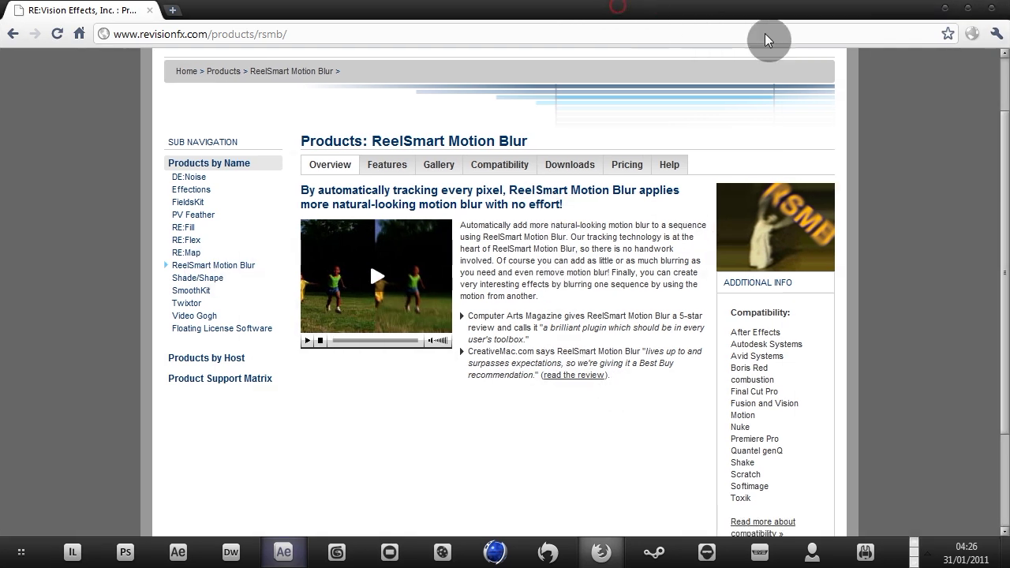
scroll(789, 379, down, 3)
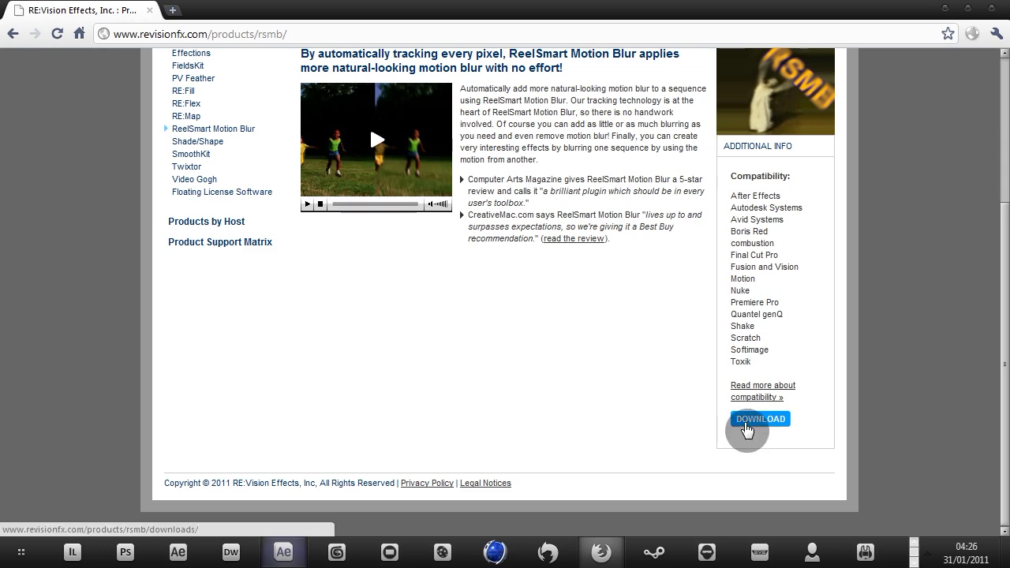
click(747, 424)
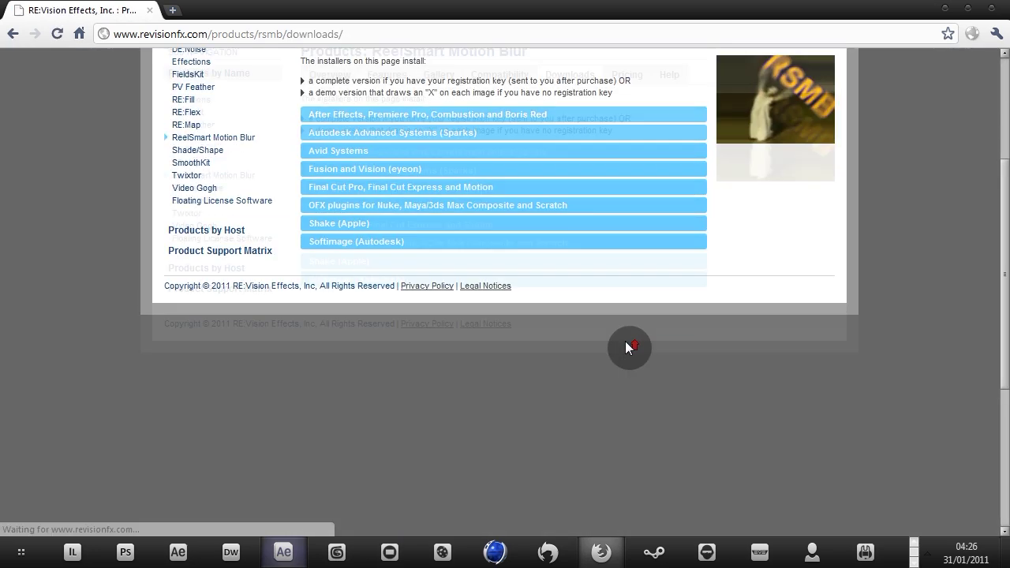
key(alt+Tab)
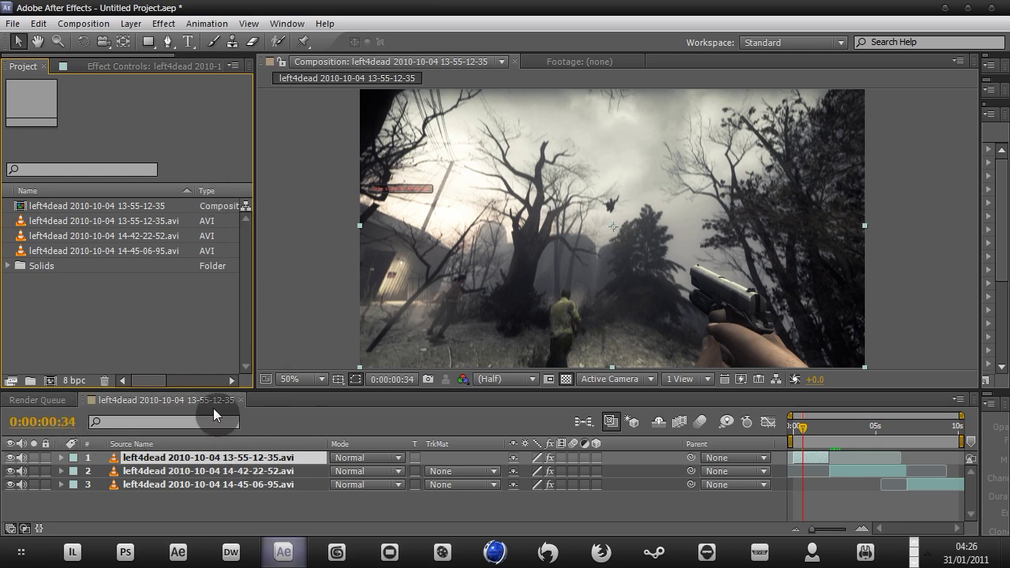
Show Effect Controls and scrub the clip between frames 0:00:00:11 and 0:00:01:15.
click(800, 426)
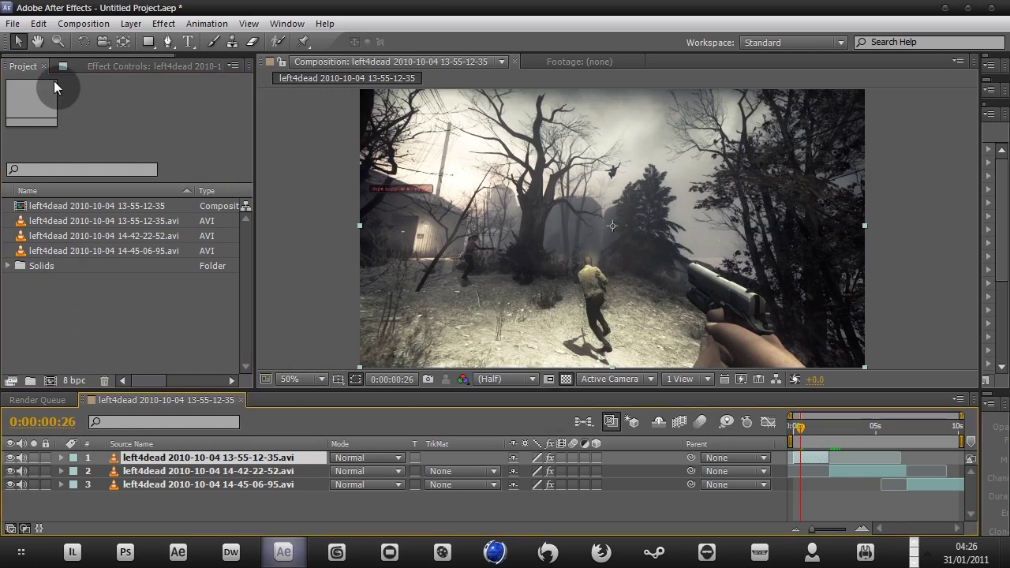
key(F3)
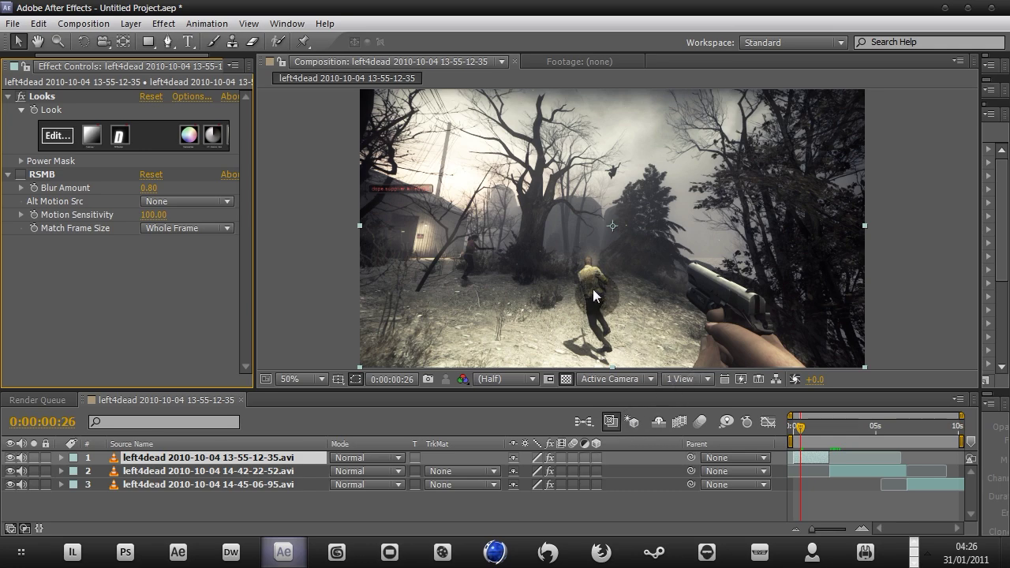
click(813, 426)
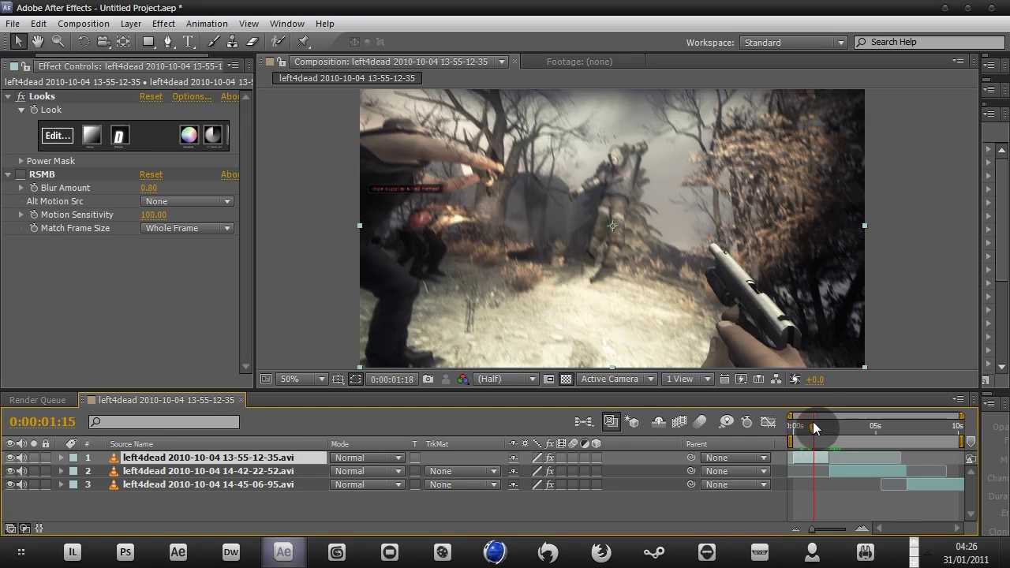
click(811, 426)
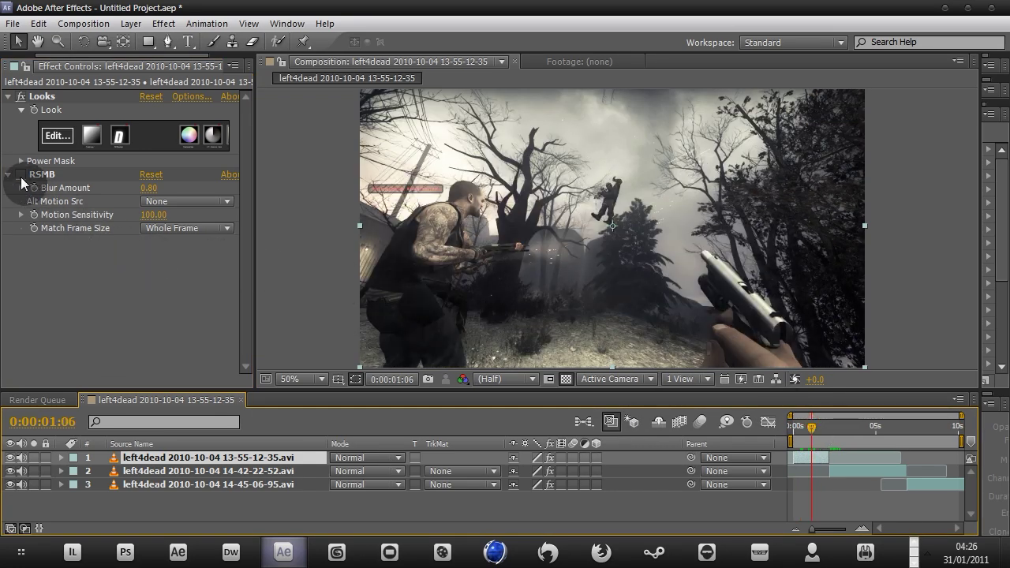
click(795, 426)
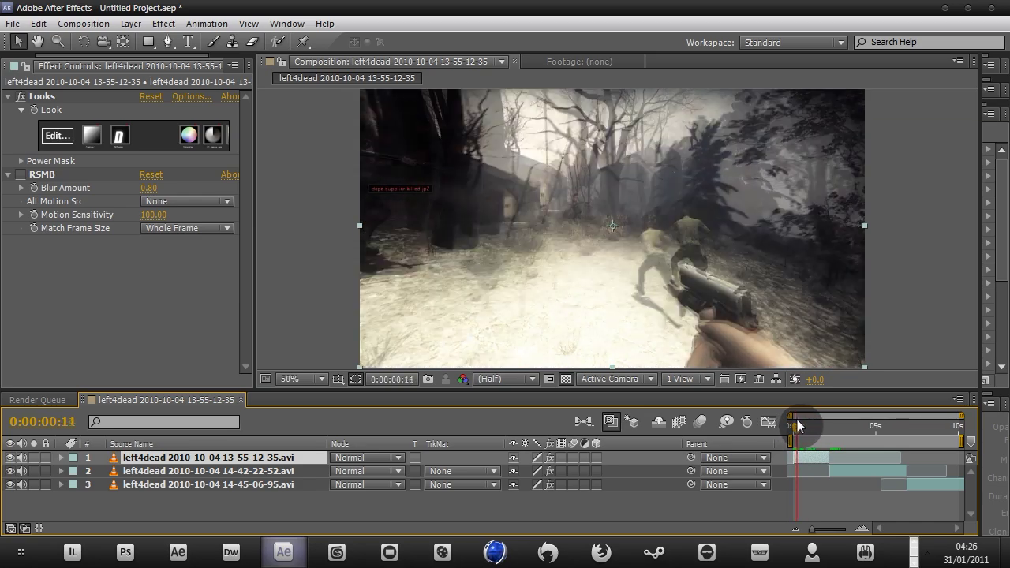
drag(797, 422, 809, 417)
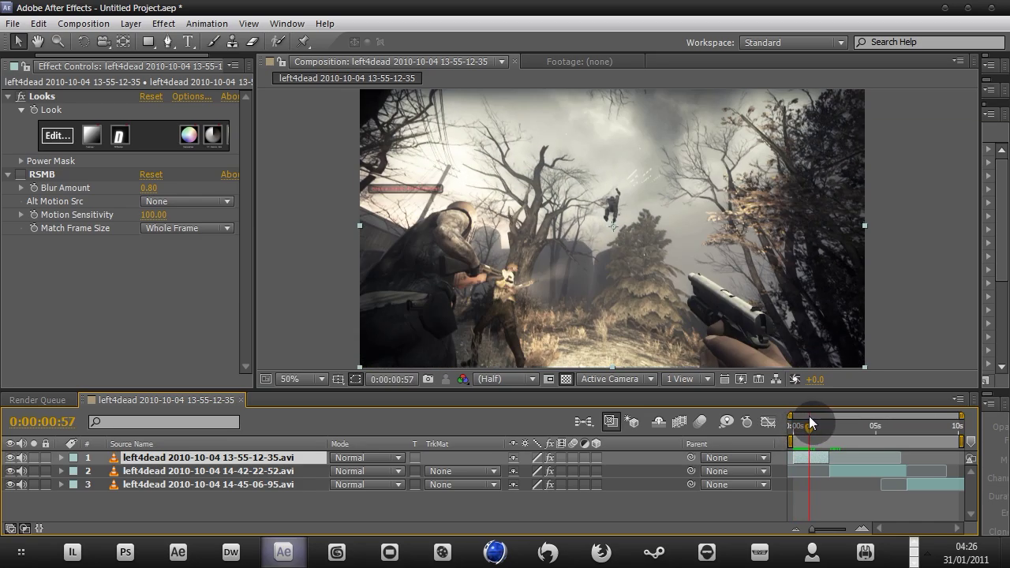
Toggle RSMB off and on while scrubbing and playing back, leaving blur on at 0:00:00:57.
click(21, 174)
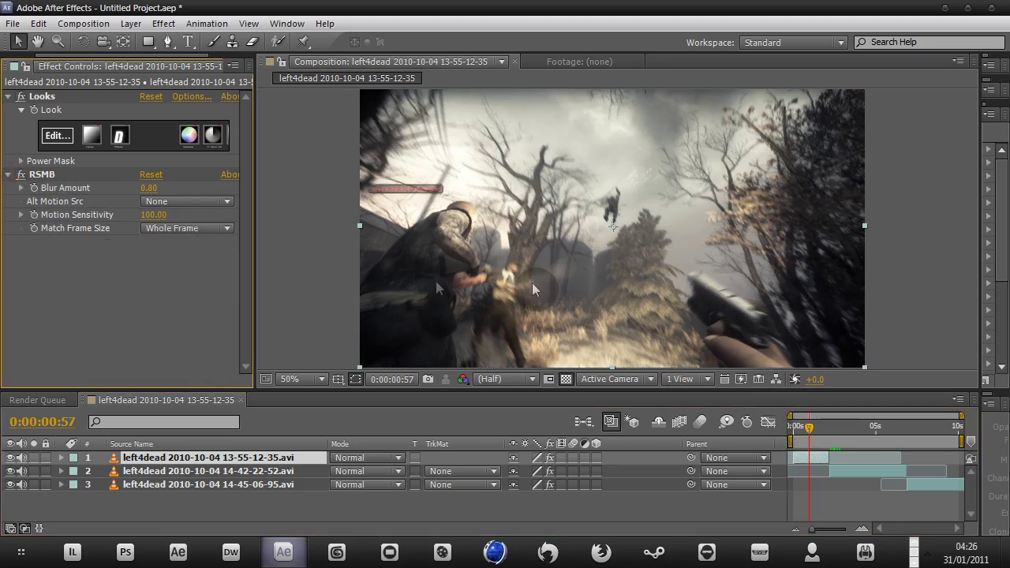
click(21, 174)
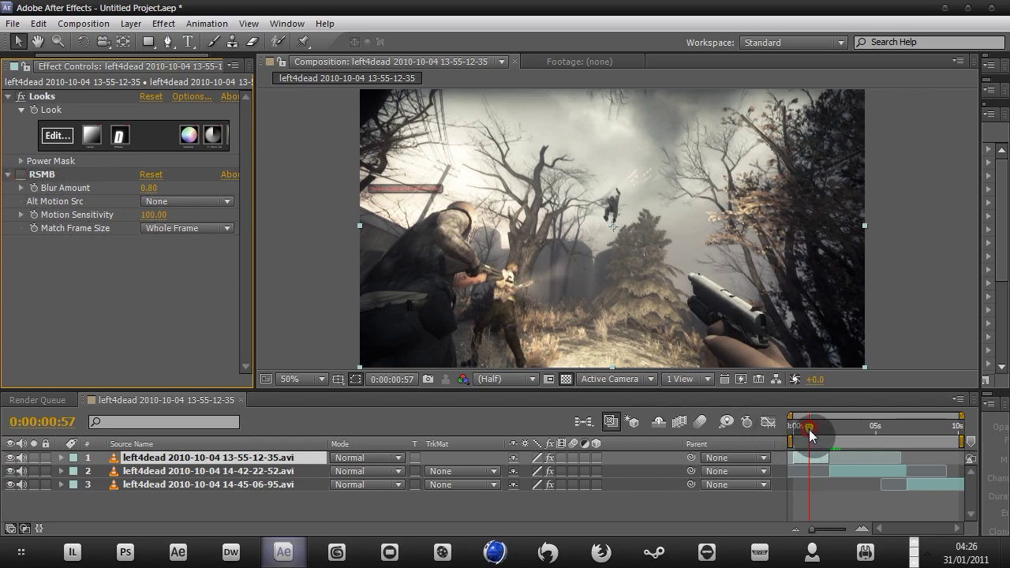
drag(809, 429, 812, 429)
click(21, 174)
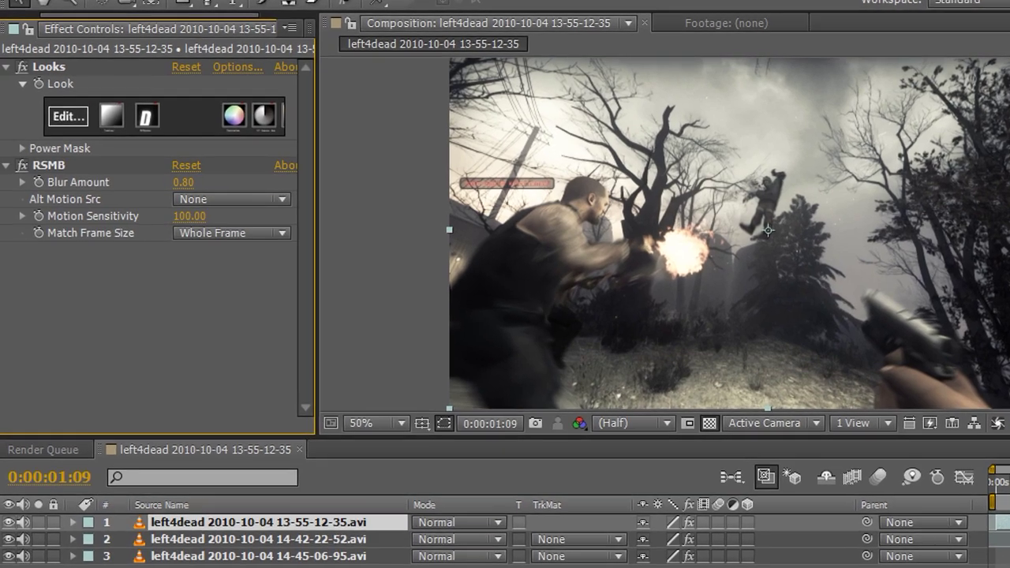
key(space)
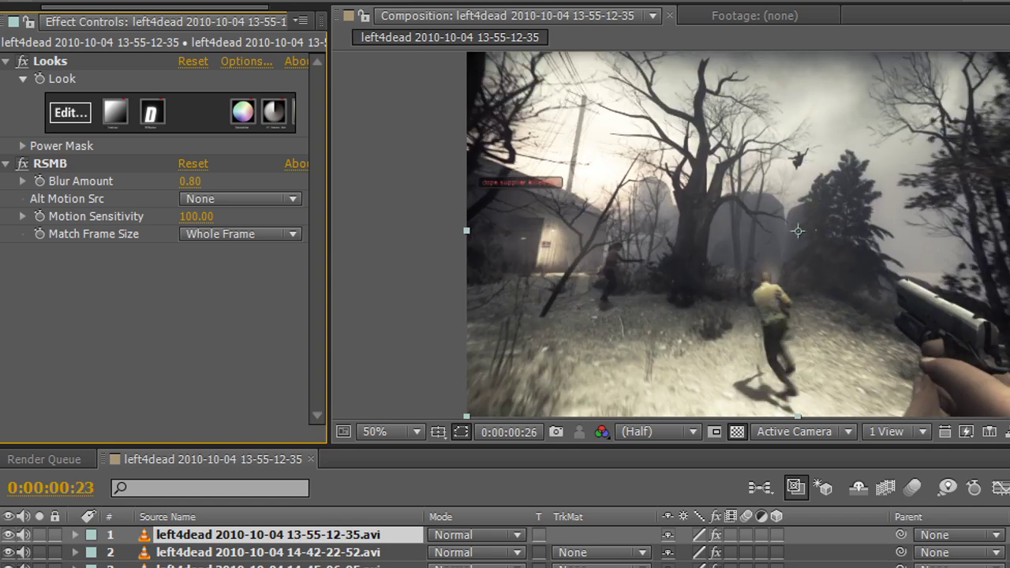
click(21, 165)
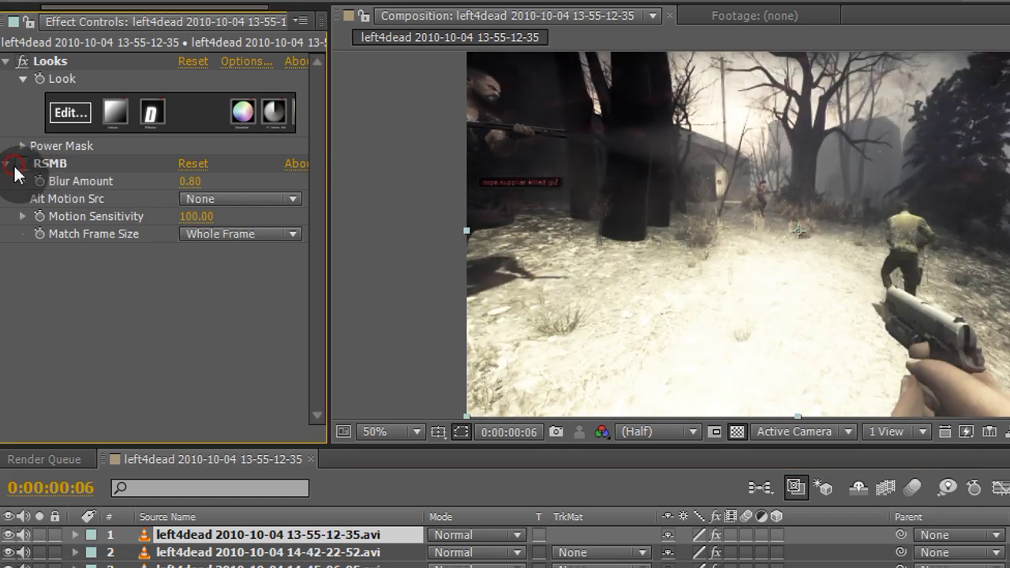
click(22, 164)
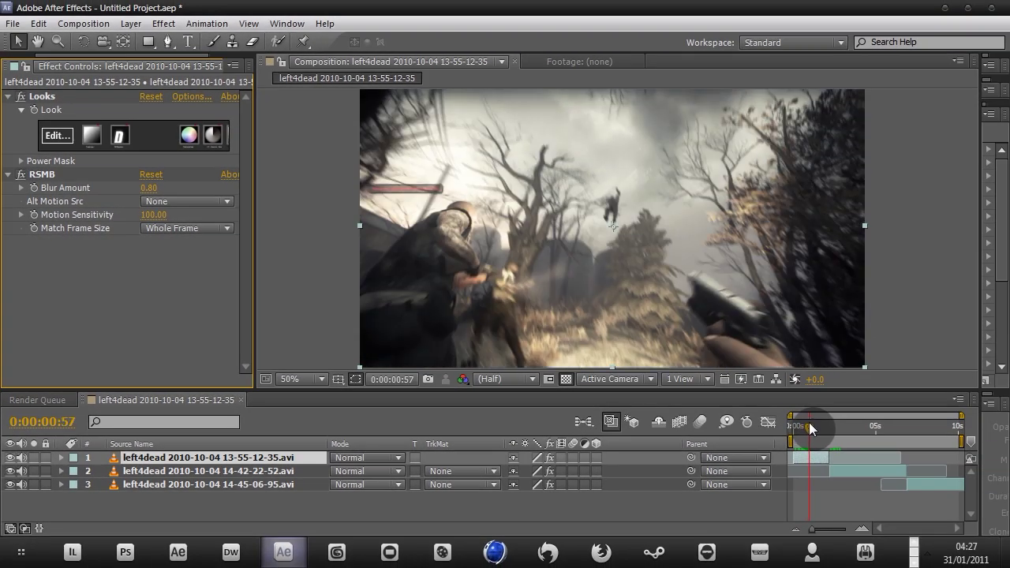
click(809, 426)
Set the first comp's RSMB Blur Amount to 0.80, checking frames around 0:00:01:15.
click(22, 174)
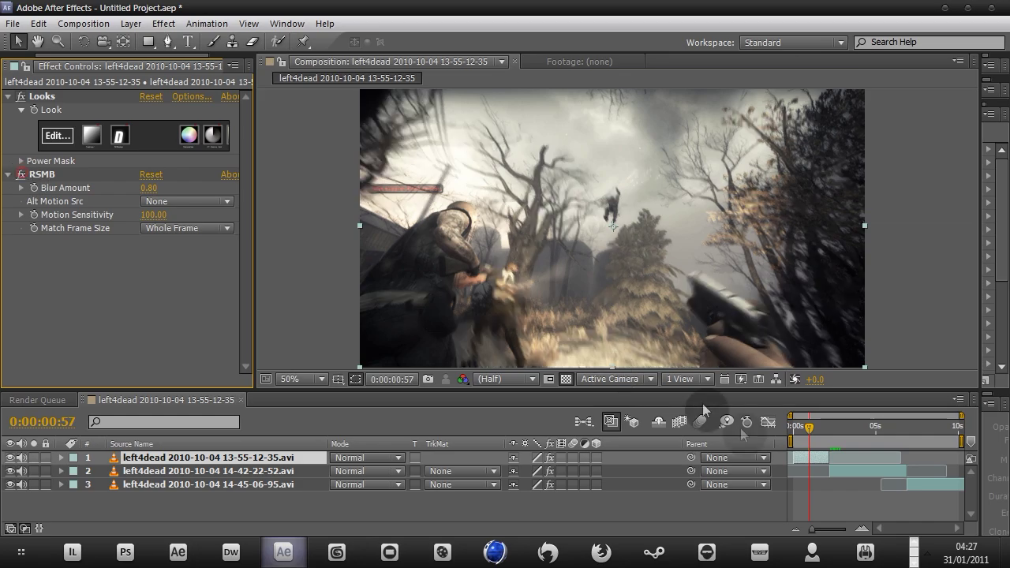
click(815, 430)
drag(814, 432, 813, 433)
drag(142, 188, 175, 182)
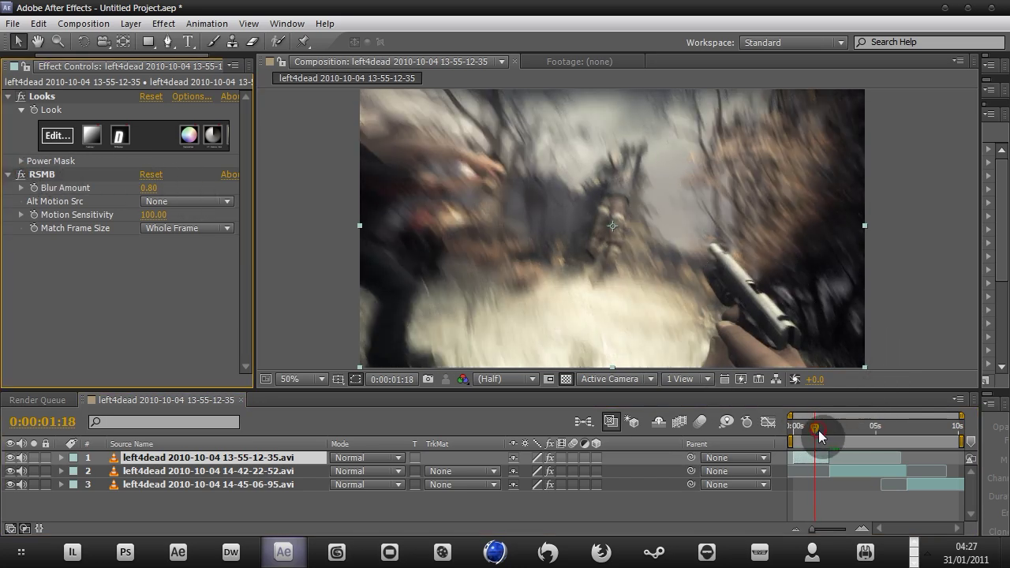
drag(818, 430, 791, 427)
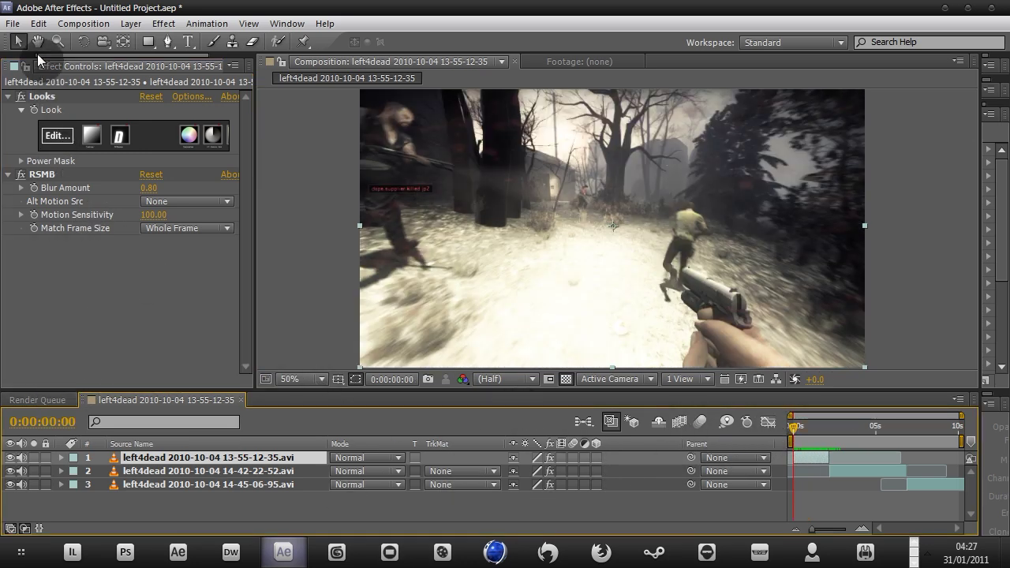
drag(39, 66, 11, 67)
Create a new composition from the left4dead 14-45-06-95.avi clip.
click(108, 250)
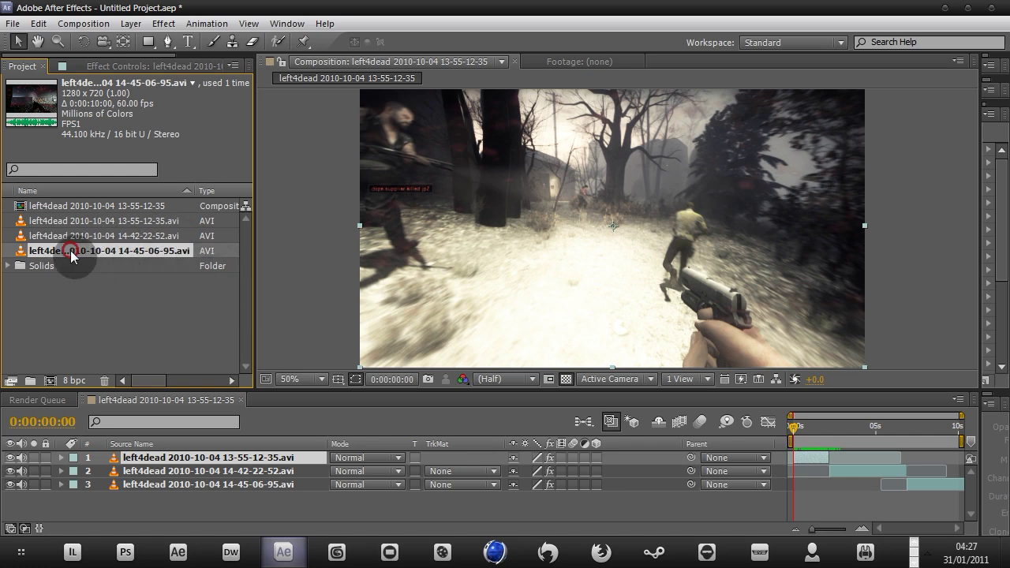
drag(74, 251, 49, 380)
drag(869, 459, 812, 428)
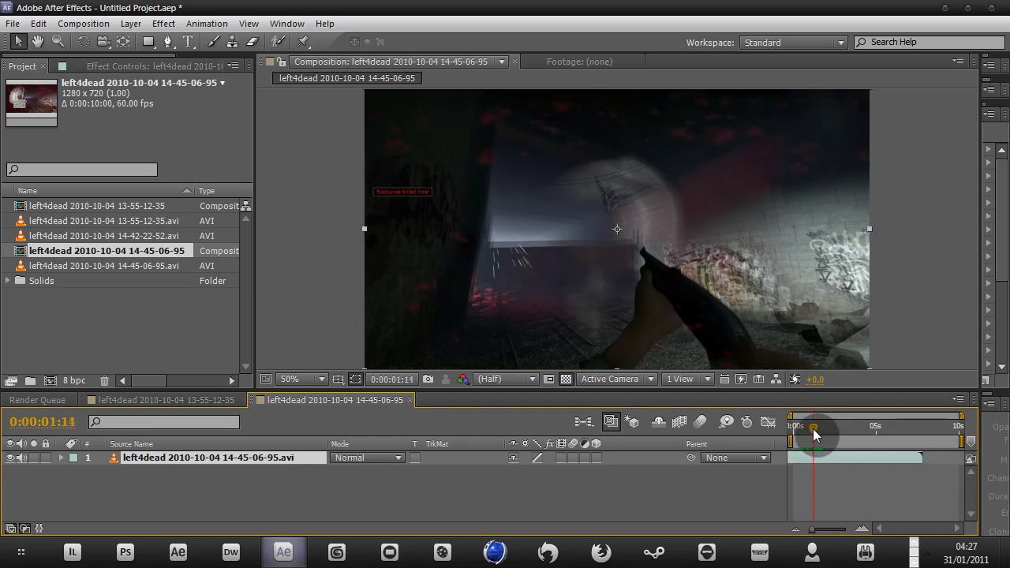
Apply RE:Vision Plug-ins > RSMB motion blur to the new clip.
click(163, 23)
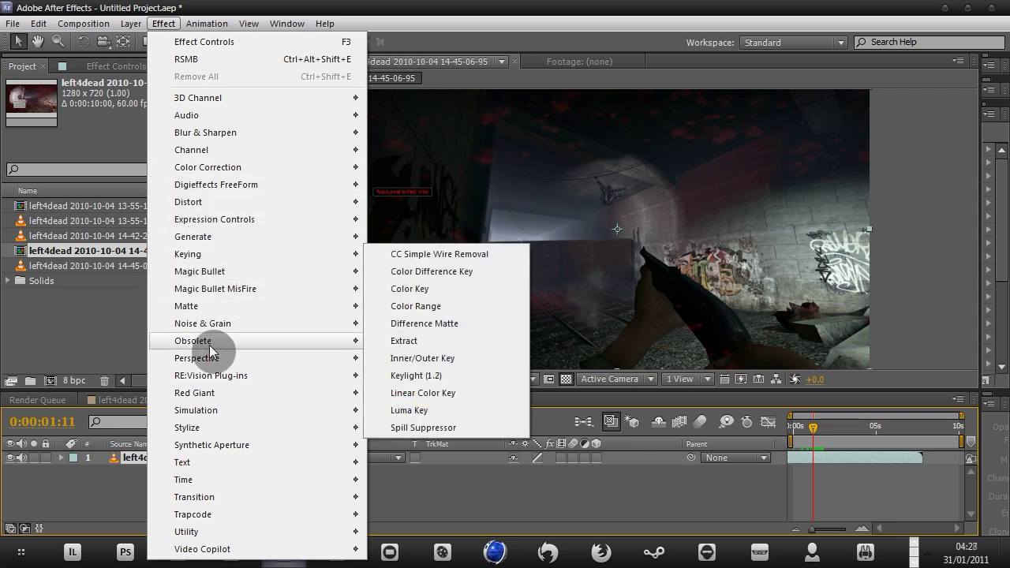
click(208, 378)
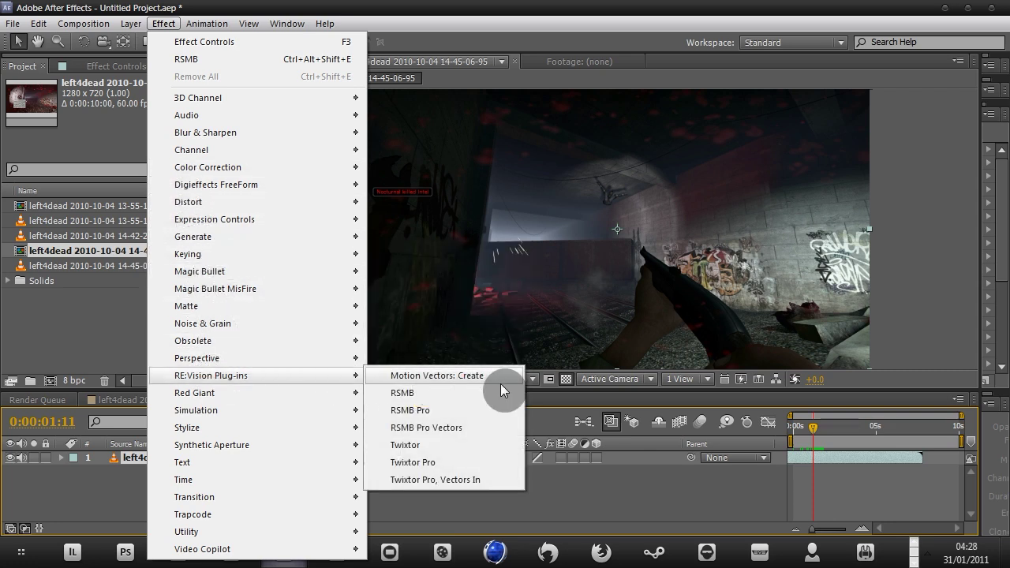
click(475, 394)
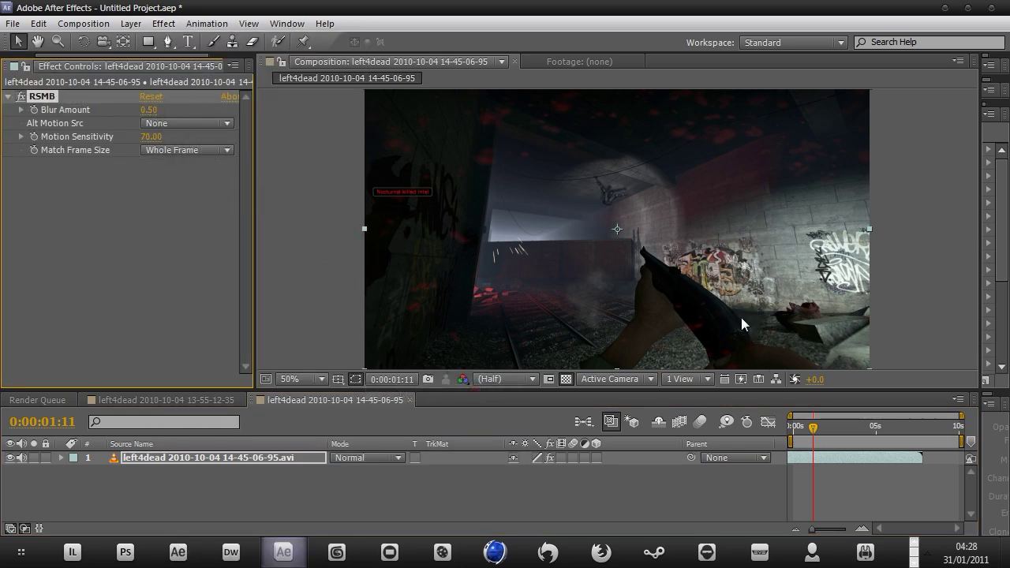
Set the new clip's RSMB Blur Amount to 0.8.
mouse_move(813, 426)
mouse_down()
mouse_move(800, 423)
mouse_move(811, 424)
mouse_up()
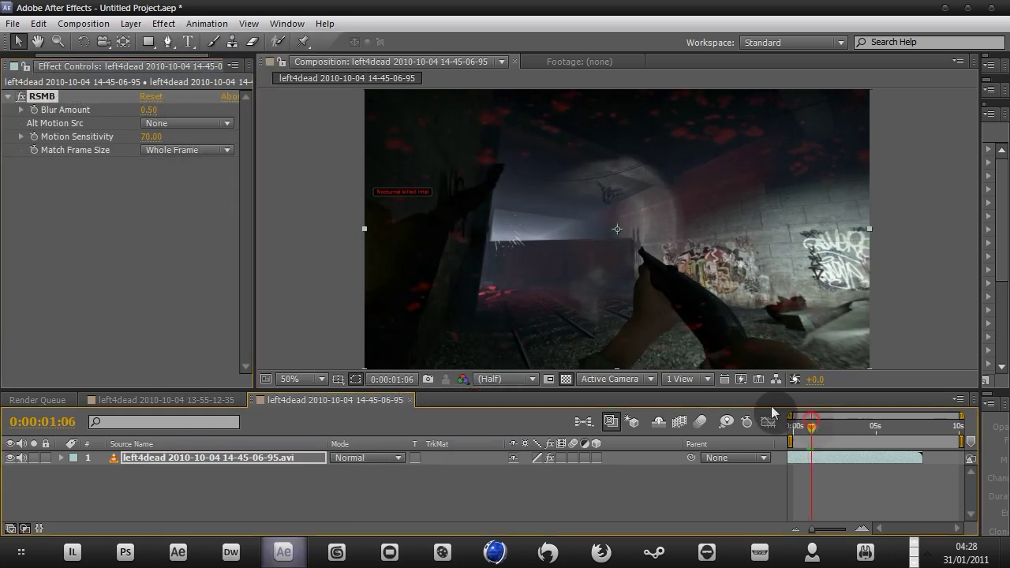
click(148, 112)
mouse_move(144, 114)
mouse_down()
mouse_move(154, 101)
mouse_move(217, 112)
mouse_move(157, 105)
mouse_up()
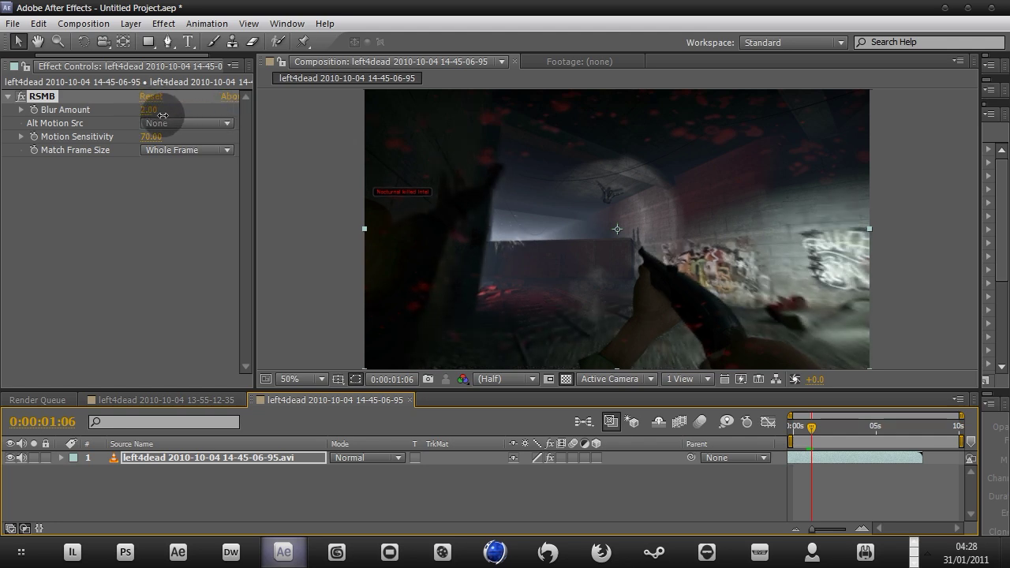
click(152, 109)
text(.)
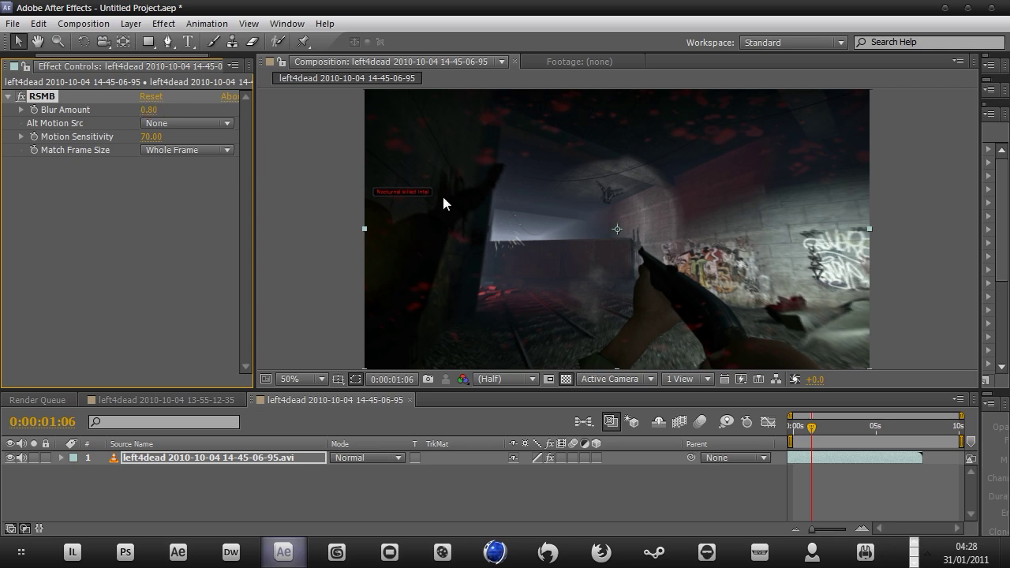
Compare a fast-moving frame near 2.5 seconds with RSMB toggled off and on.
drag(812, 426, 834, 422)
click(24, 97)
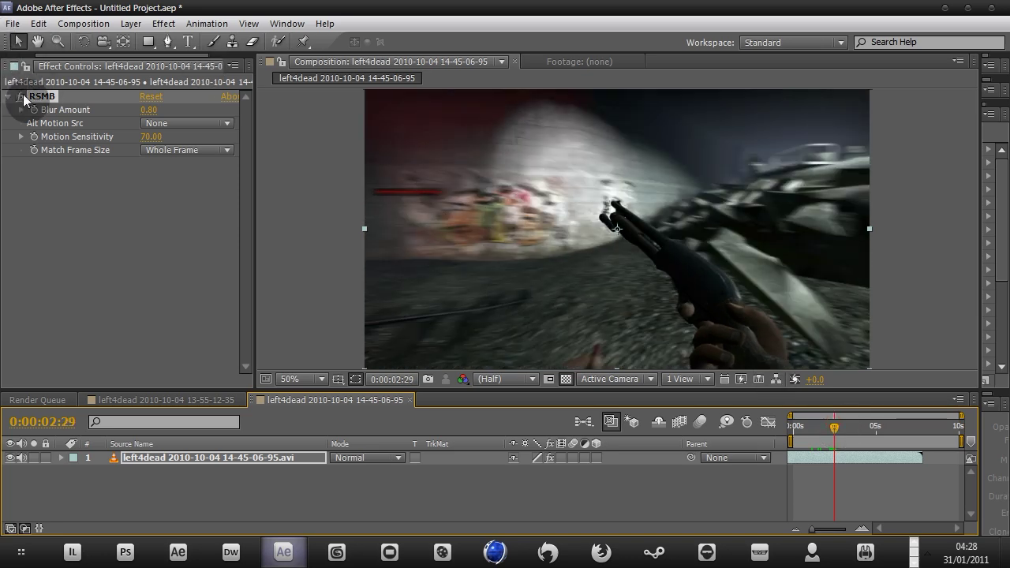
click(24, 97)
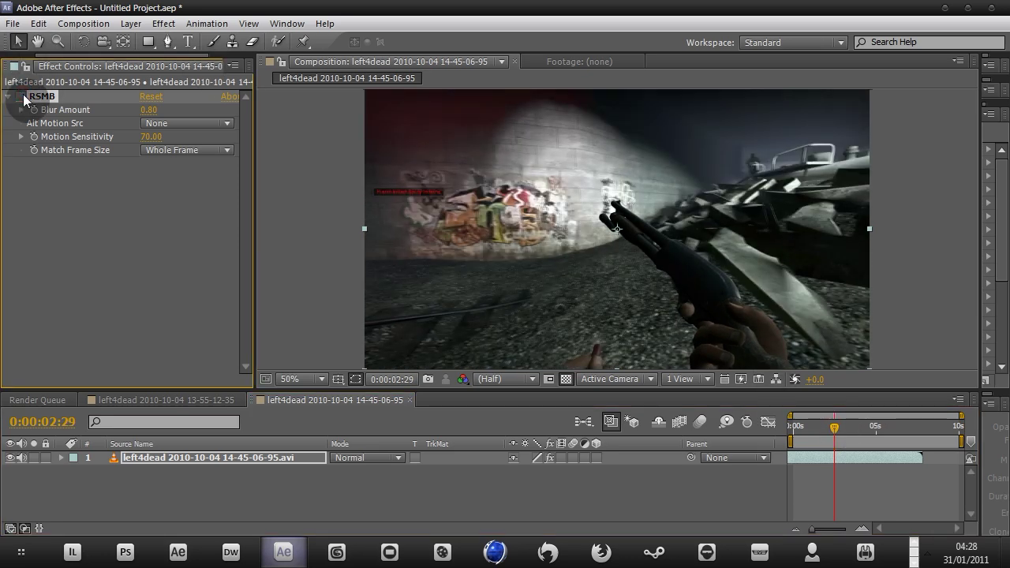
click(23, 97)
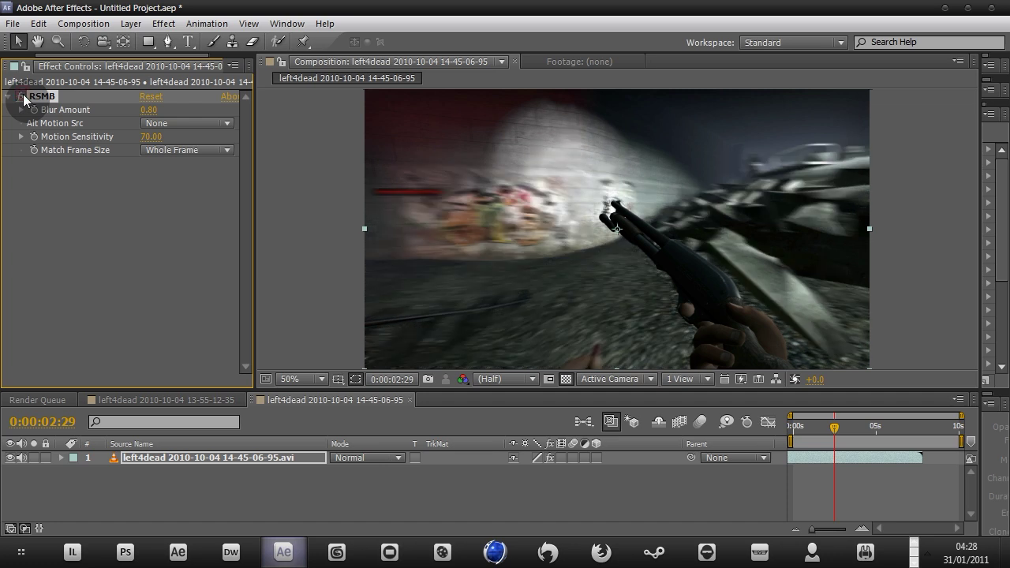
click(24, 97)
click(24, 97)
click(24, 97)
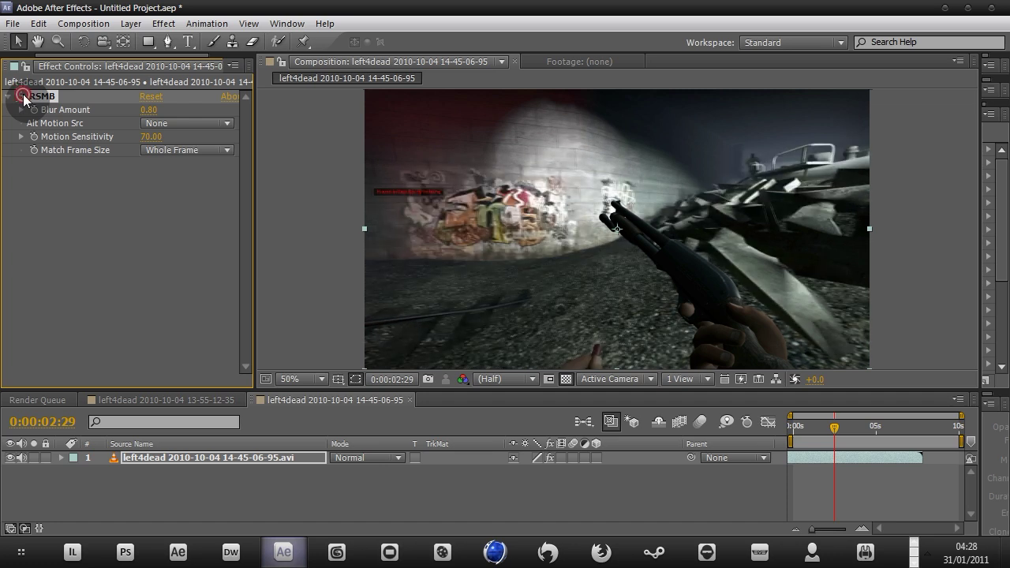
click(24, 97)
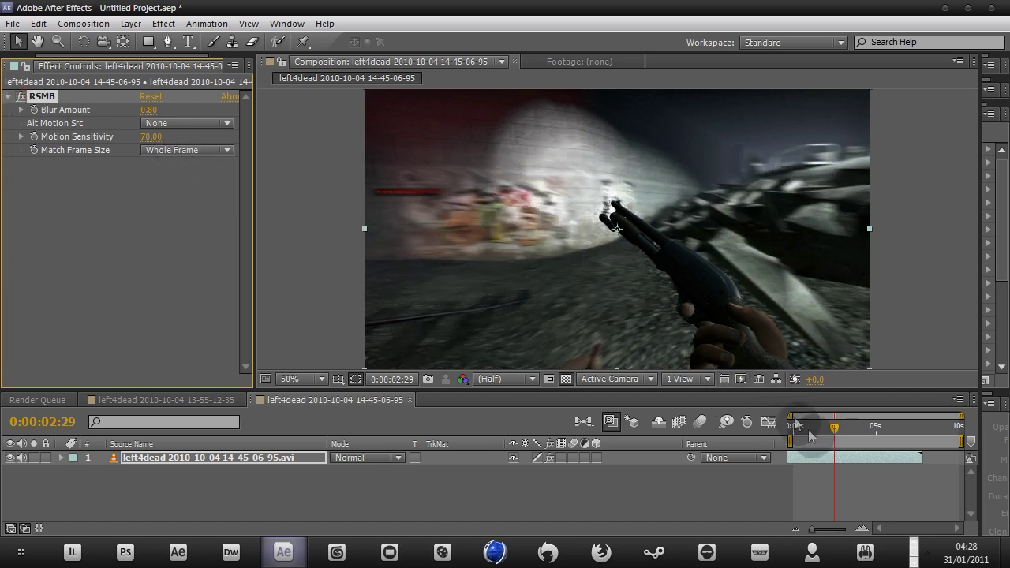
drag(801, 426, 828, 425)
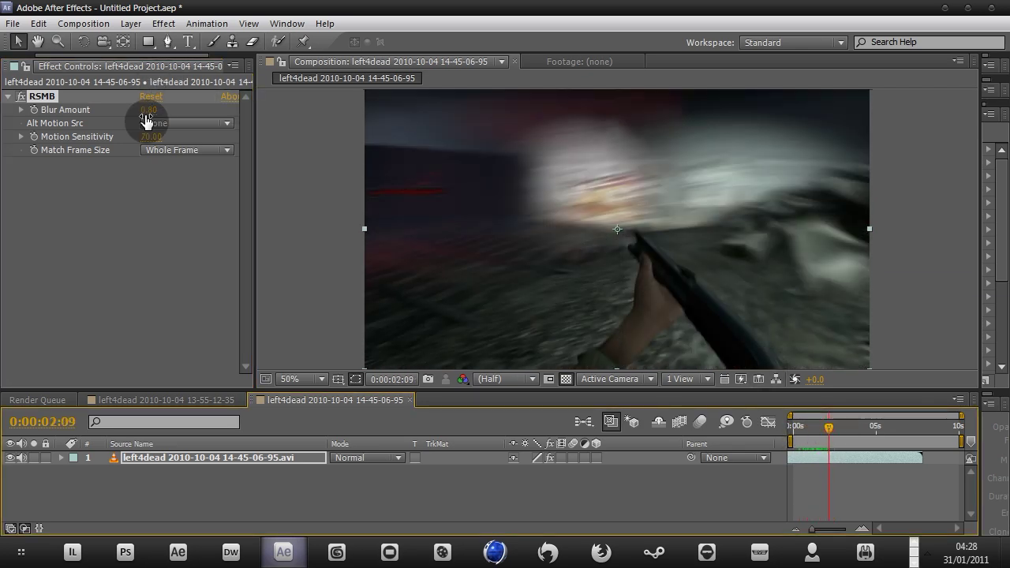
Raise RSMB Blur Amount to 1.10 and Motion Sensitivity to 100.00.
drag(148, 110, 292, 122)
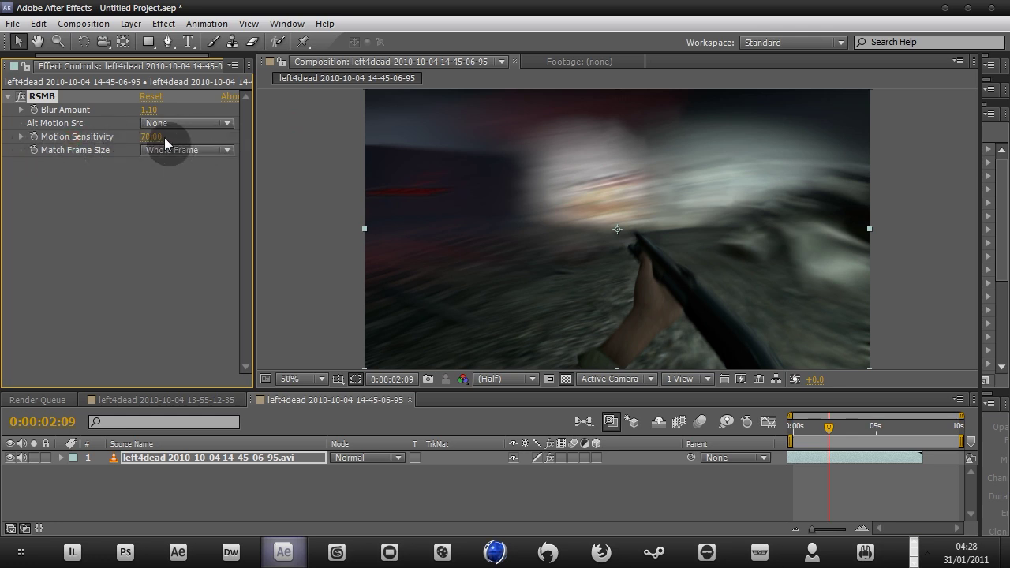
drag(165, 141, 369, 168)
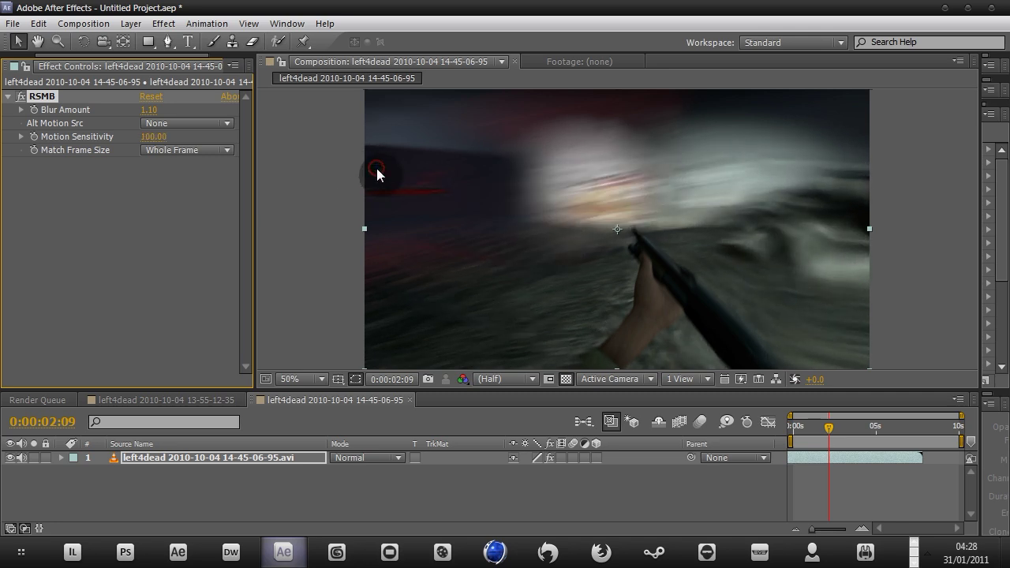
click(83, 136)
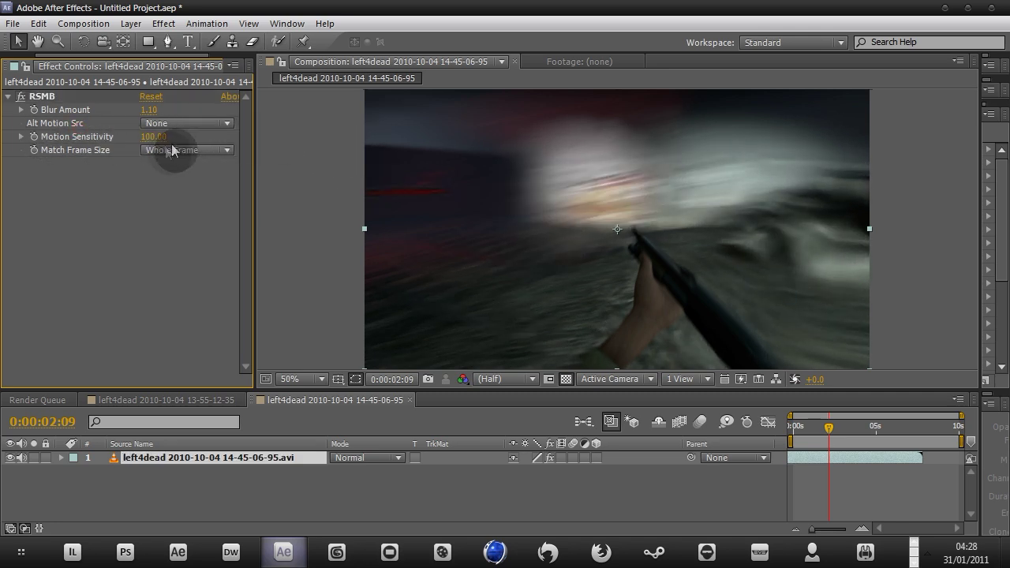
Expand the Motion Sensitivity and Blur Amount sliders, RAM-preview the blurred clip, then minimize After Effects.
click(22, 137)
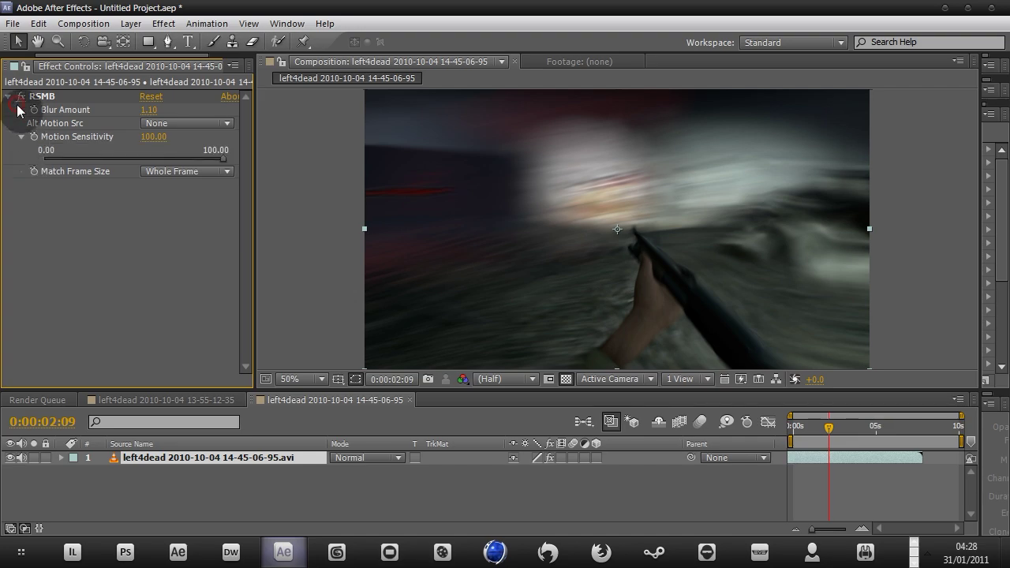
click(20, 110)
drag(828, 428, 875, 429)
key(KP_0)
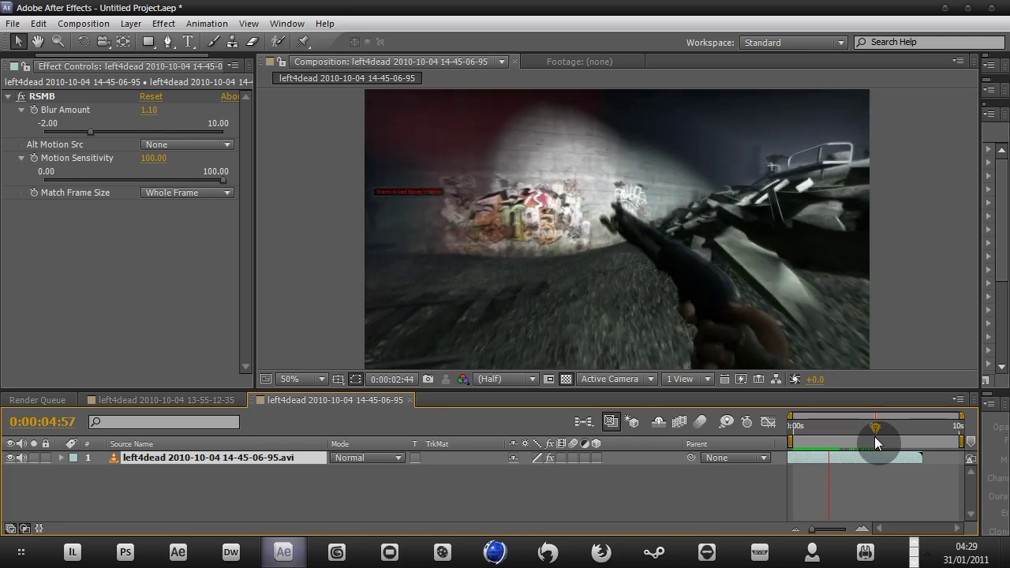
drag(875, 436, 836, 433)
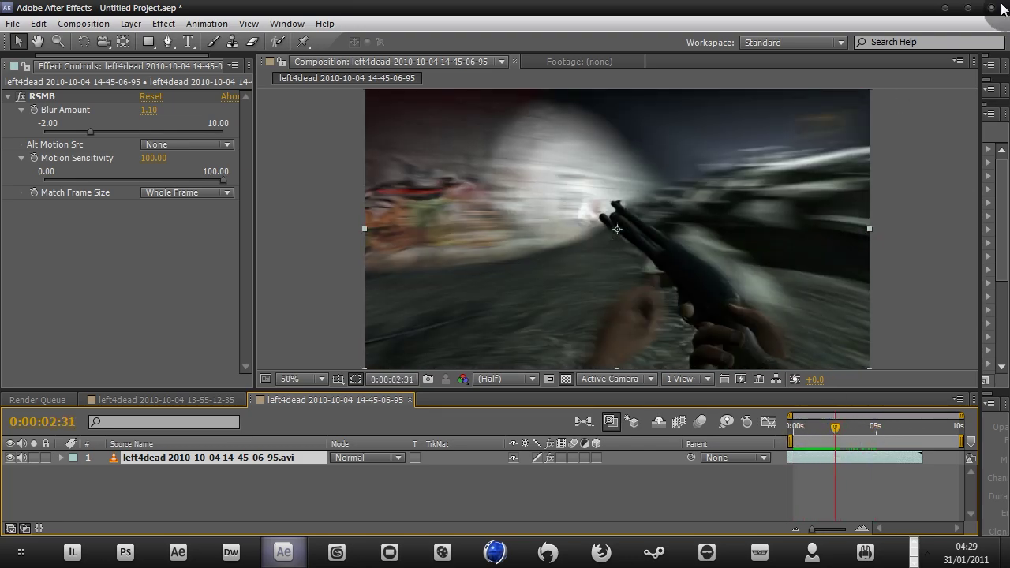
click(946, 7)
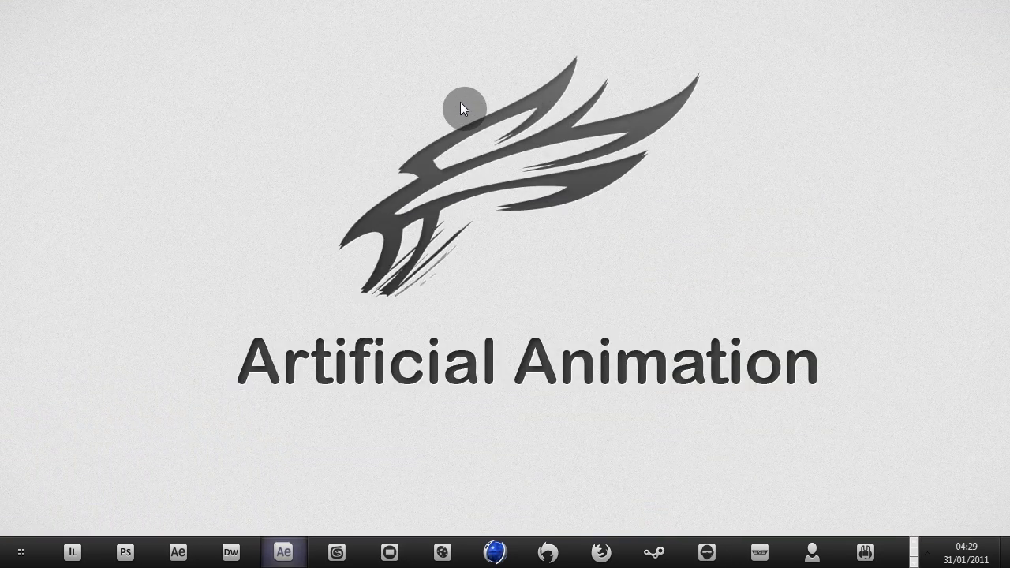